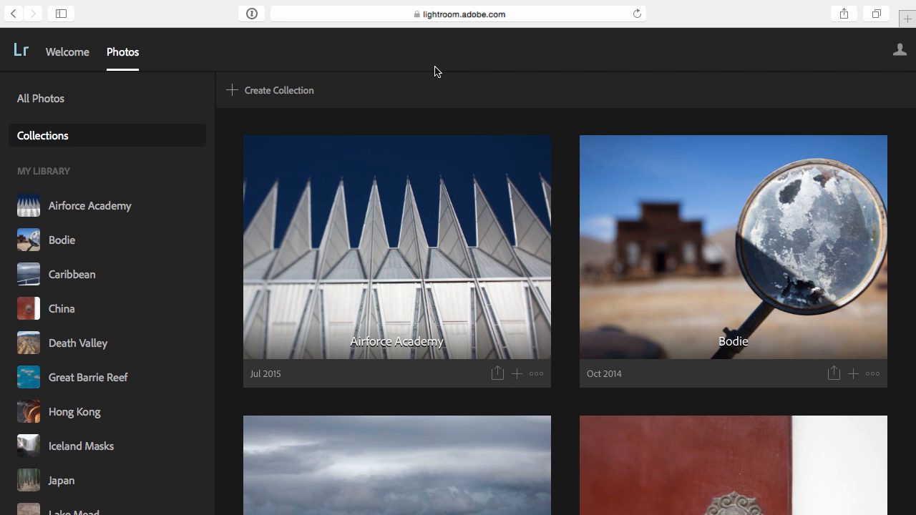
scroll(393, 111, down, 3)
scroll(392, 110, down, 3)
scroll(392, 110, down, 3)
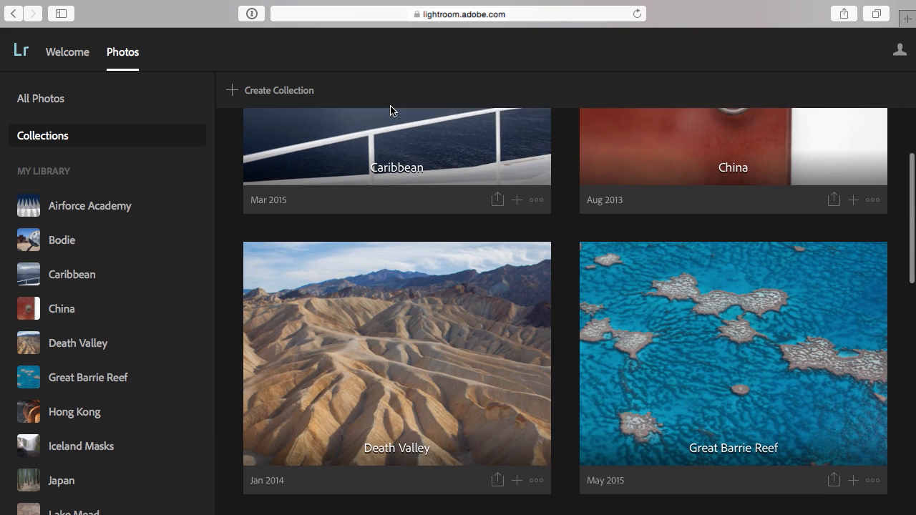
scroll(393, 110, down, 3)
scroll(392, 110, up, 2)
scroll(392, 110, up, 5)
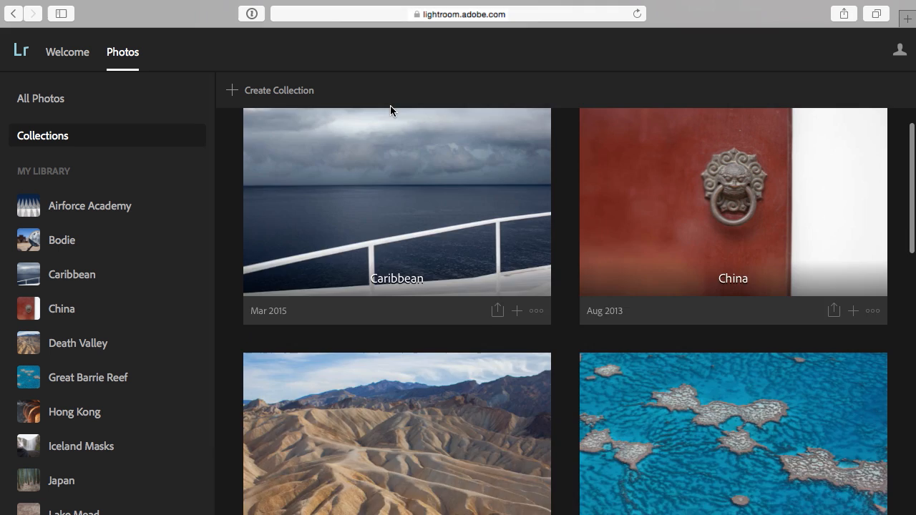
scroll(390, 110, up, 5)
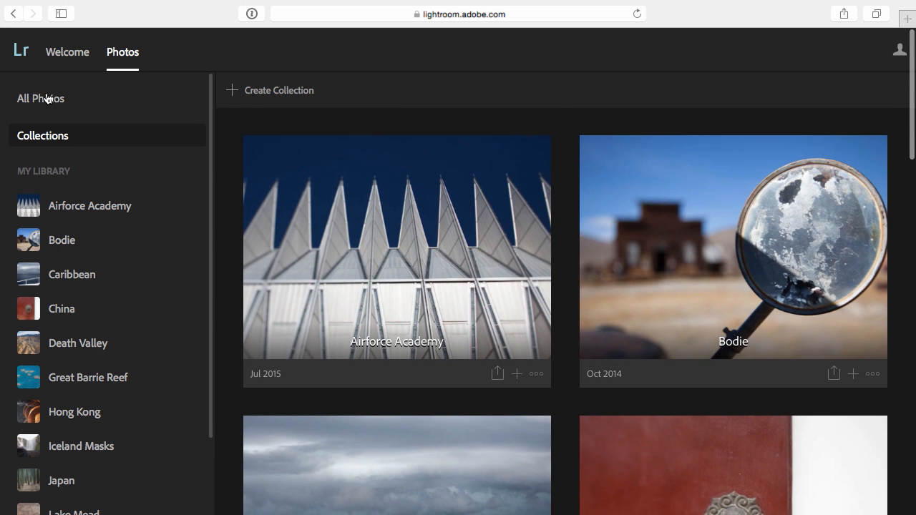
- Show every photo in the library via All Photos in the sidebar
click(47, 99)
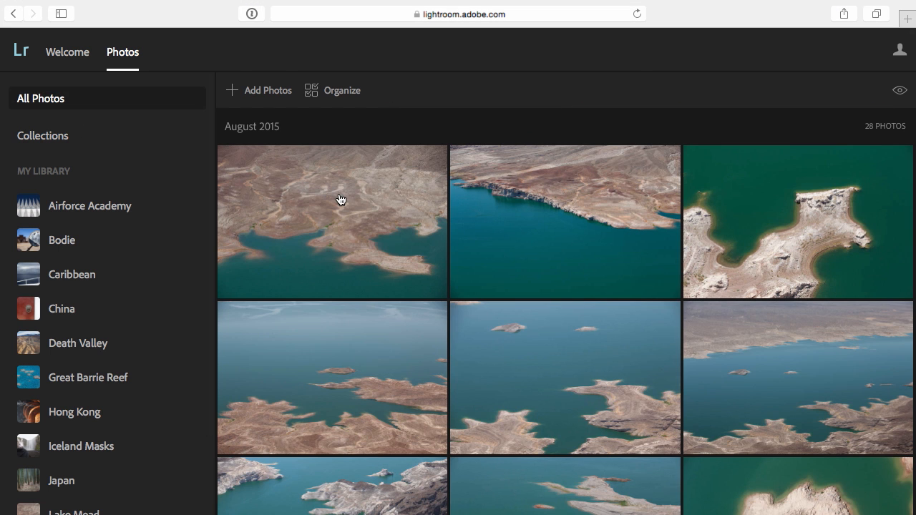
scroll(341, 199, down, 5)
scroll(341, 200, down, 5)
scroll(340, 200, down, 5)
scroll(341, 199, down, 3)
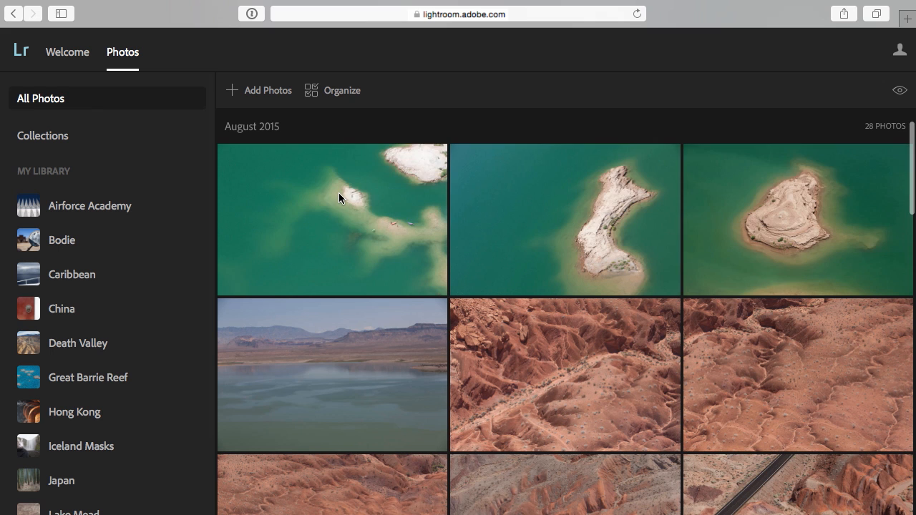
scroll(338, 197, down, 4)
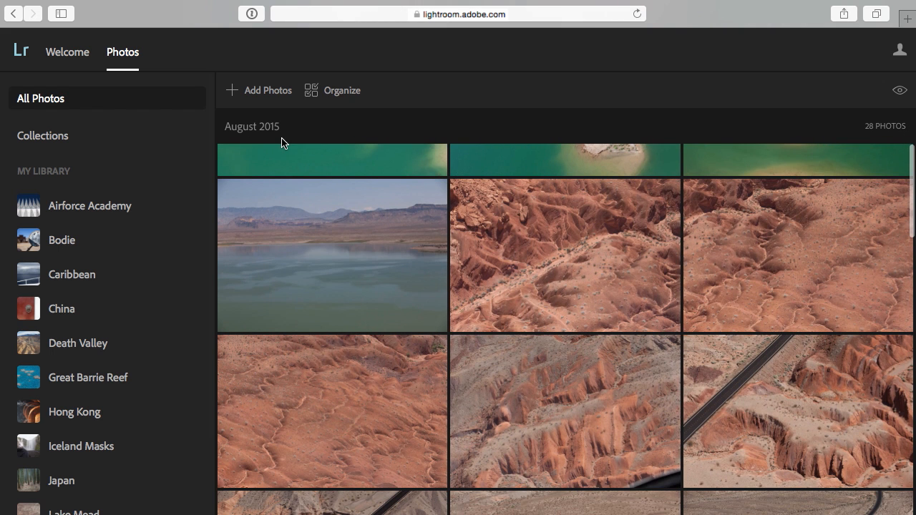
scroll(282, 142, down, 5)
scroll(282, 143, down, 5)
scroll(282, 143, down, 5)
scroll(281, 143, down, 5)
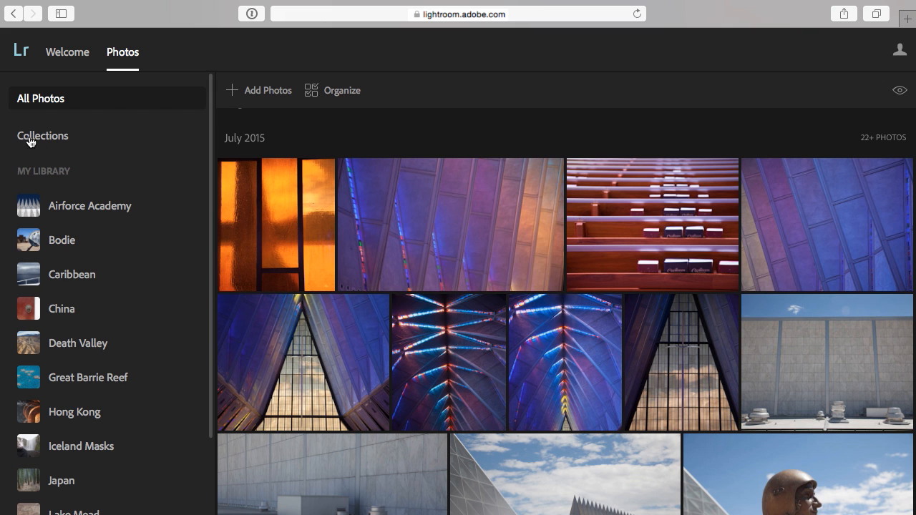
- In the Airforce Academy collection, open a photo alone and move to the fifth photo
click(68, 207)
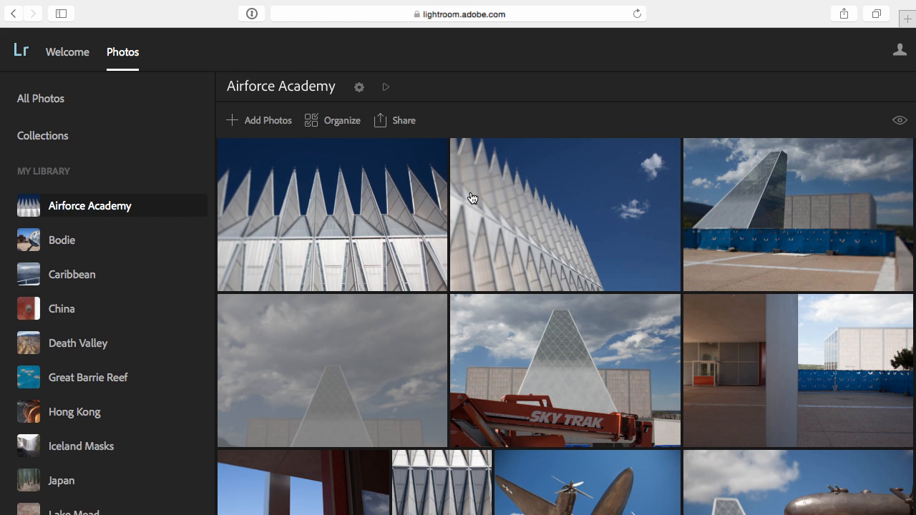
double_click(494, 204)
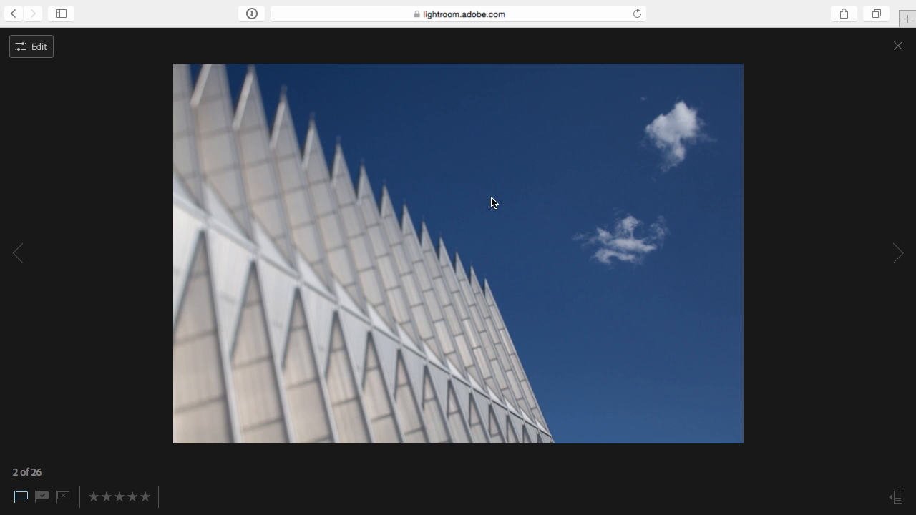
key(Right)
key(Right)
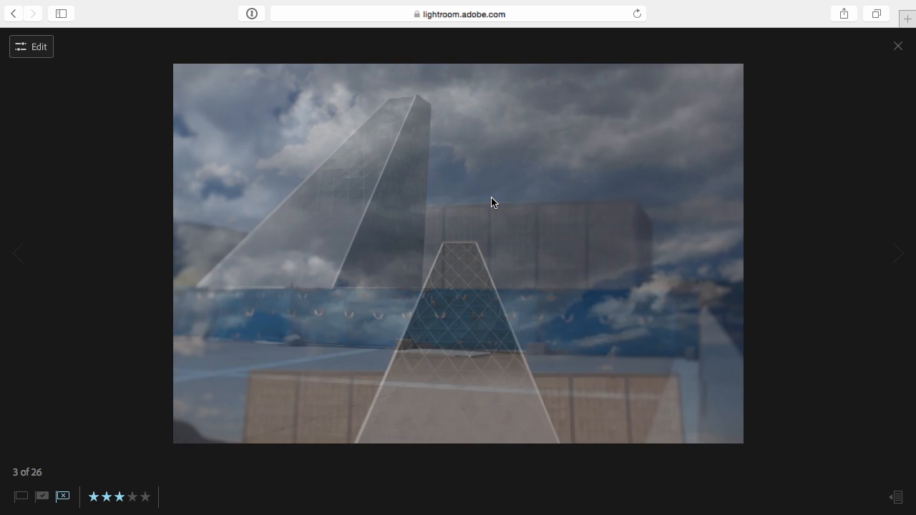
key(Right)
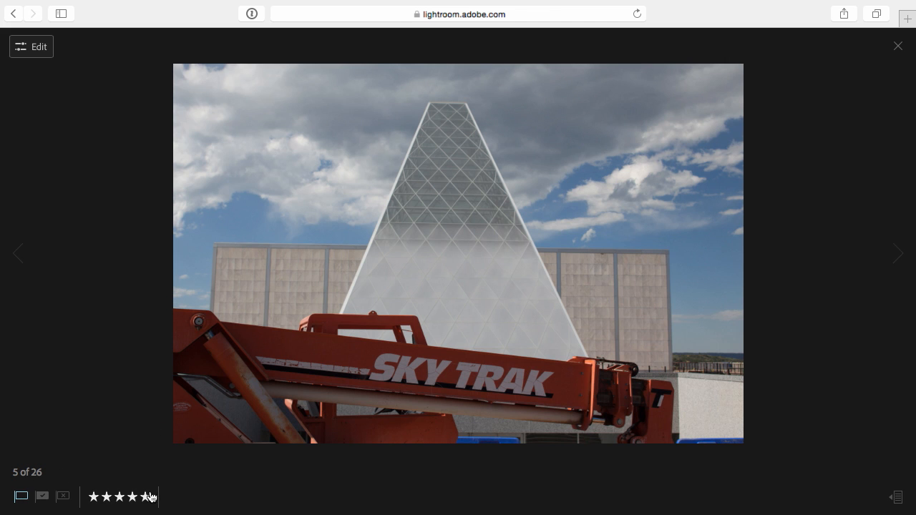
- Rate the photo three stars and flag it as rejected after trying pick and unflag
click(121, 496)
key(p)
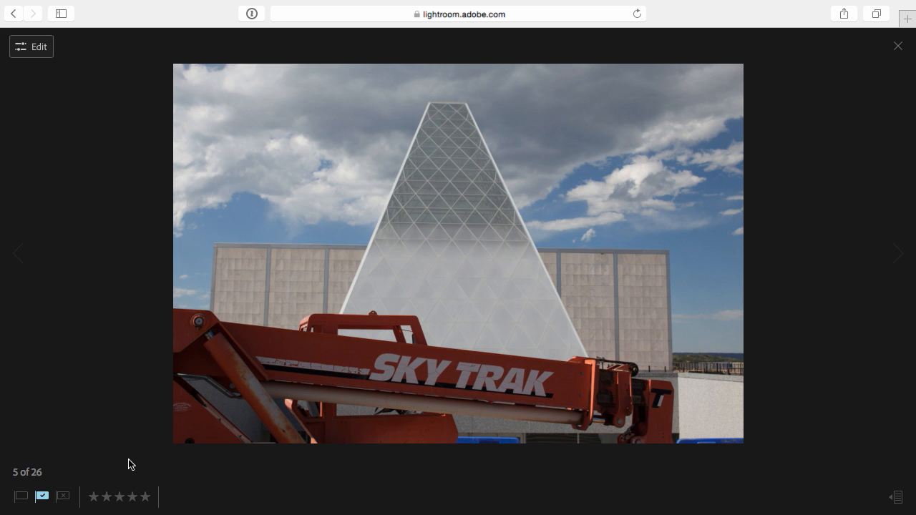
key(u)
key(x)
key(3)
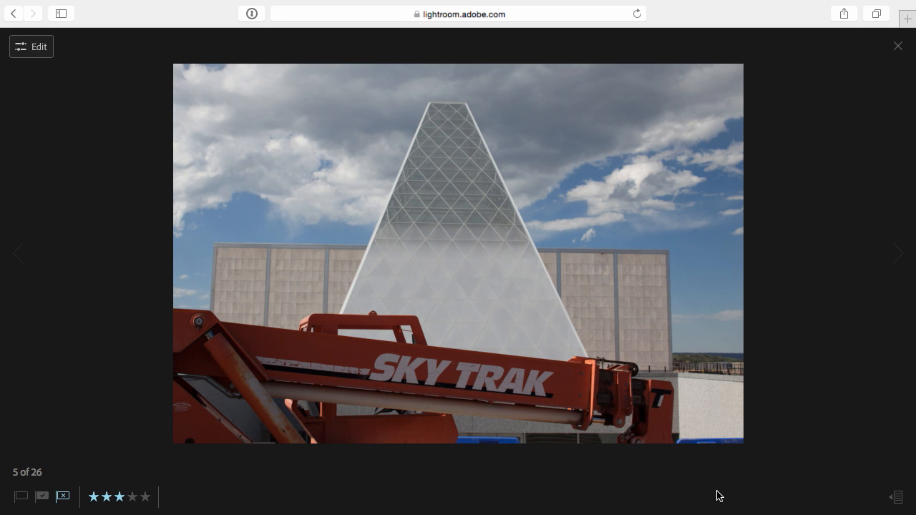
click(895, 496)
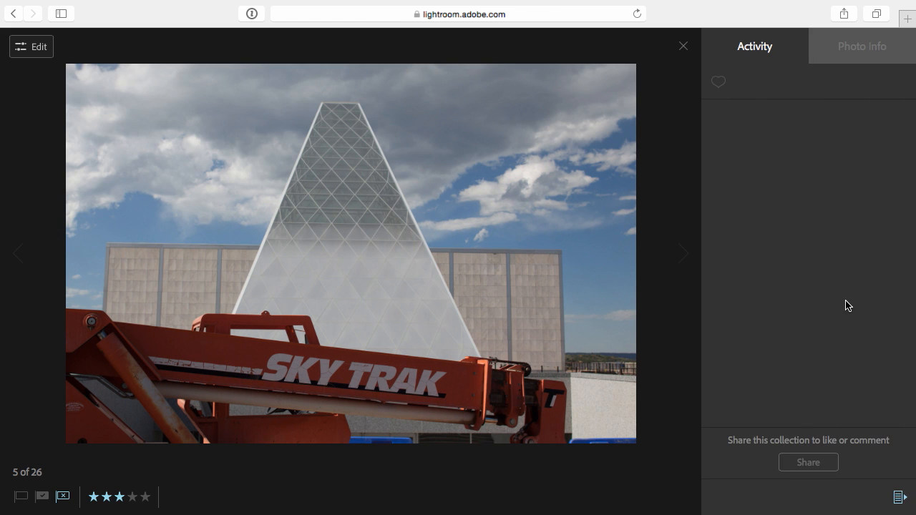
click(863, 56)
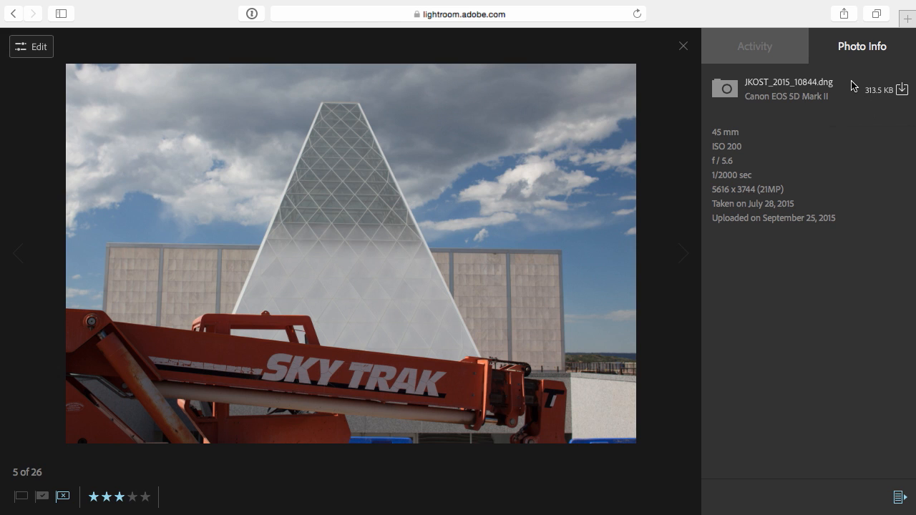
click(790, 50)
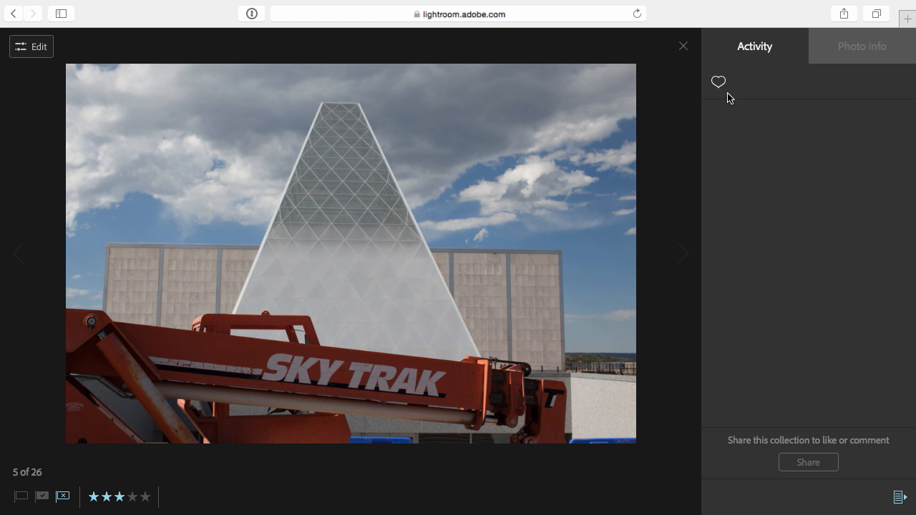
click(899, 497)
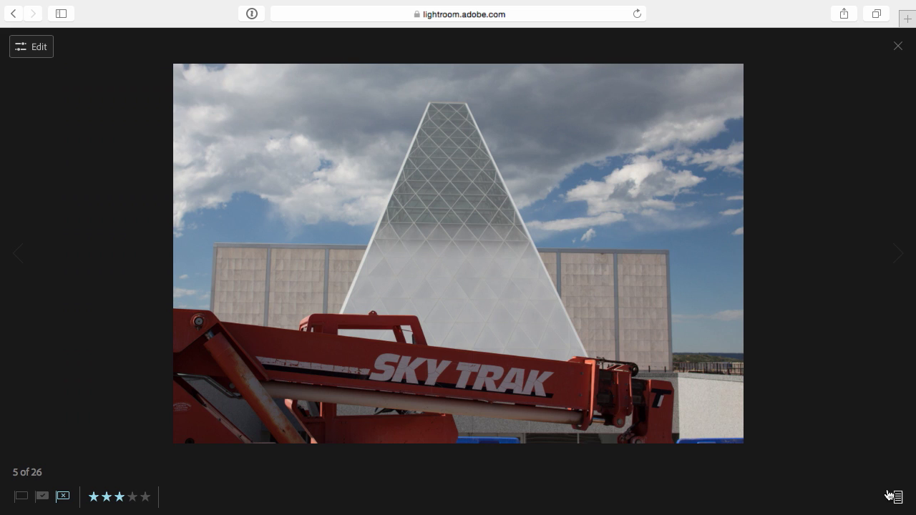
- Close the single-photo view to return to the Airforce Academy grid
click(898, 48)
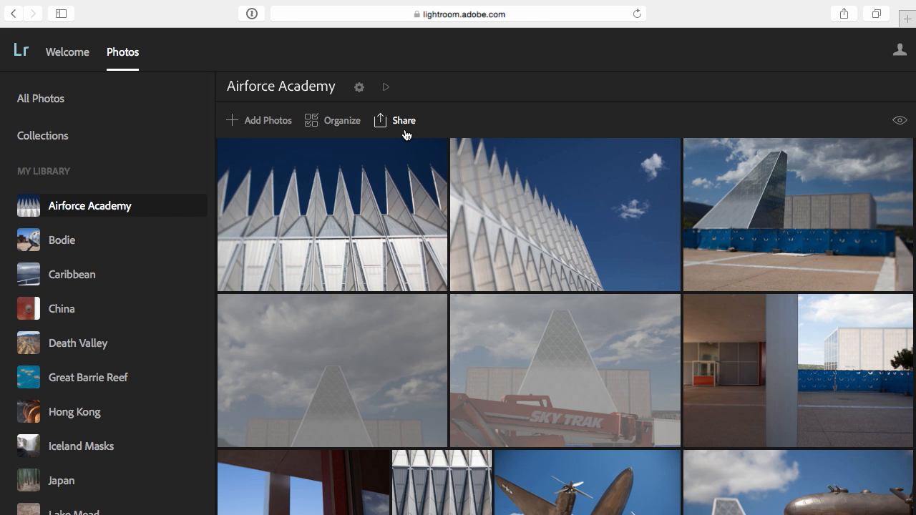
- Create a new collection named Trains from the Collections page
click(63, 139)
click(280, 95)
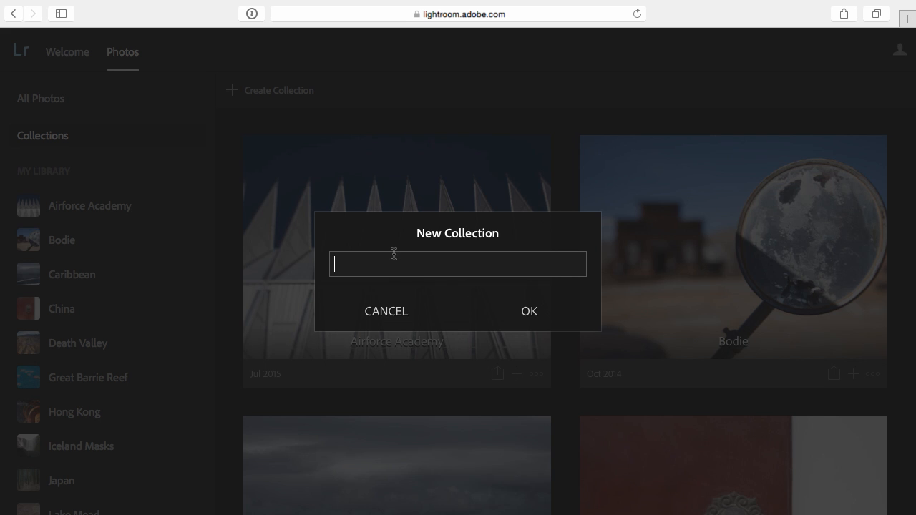
text(Trains)
click(548, 321)
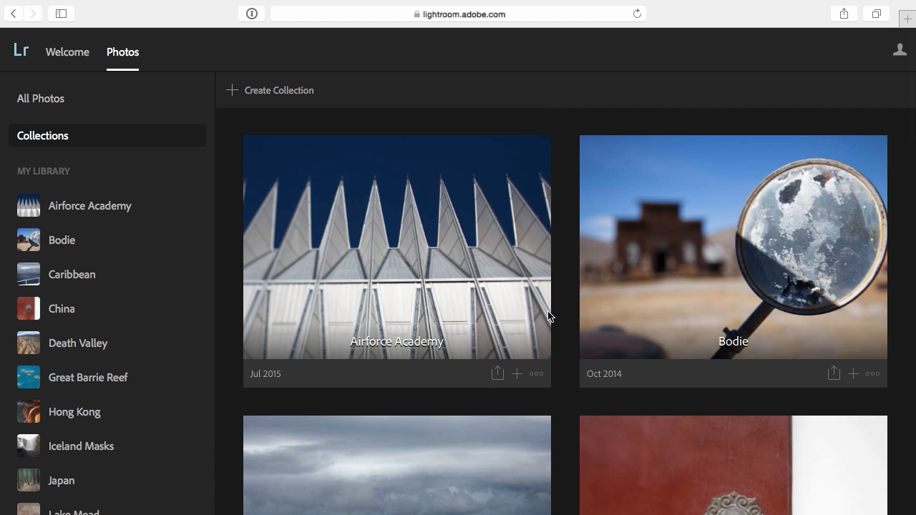
scroll(549, 317, down, 10)
scroll(550, 317, down, 10)
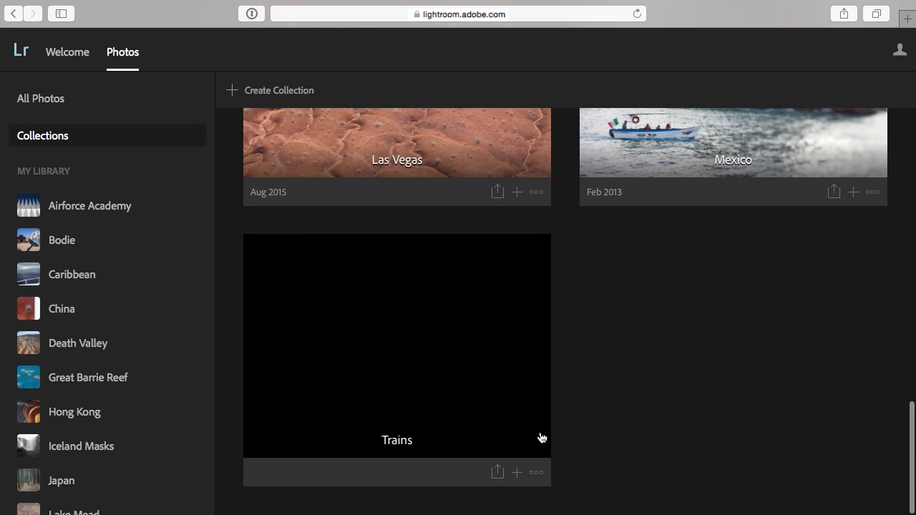
- Upload all the Colorado folder's photo files into the Trains collection
click(517, 473)
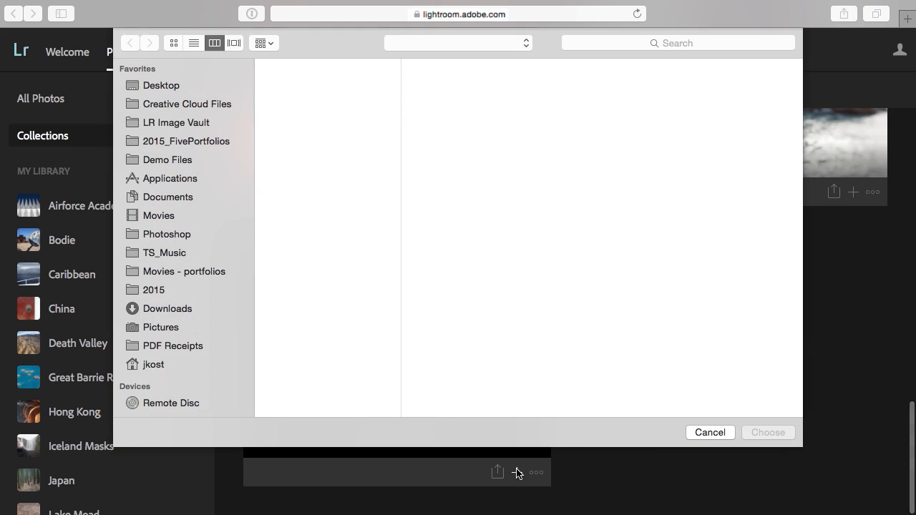
drag(593, 335, 681, 66)
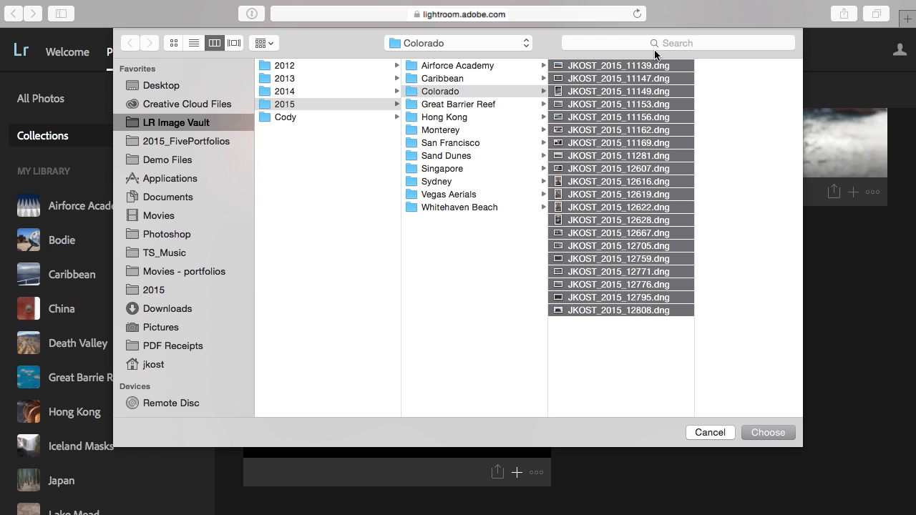
click(768, 432)
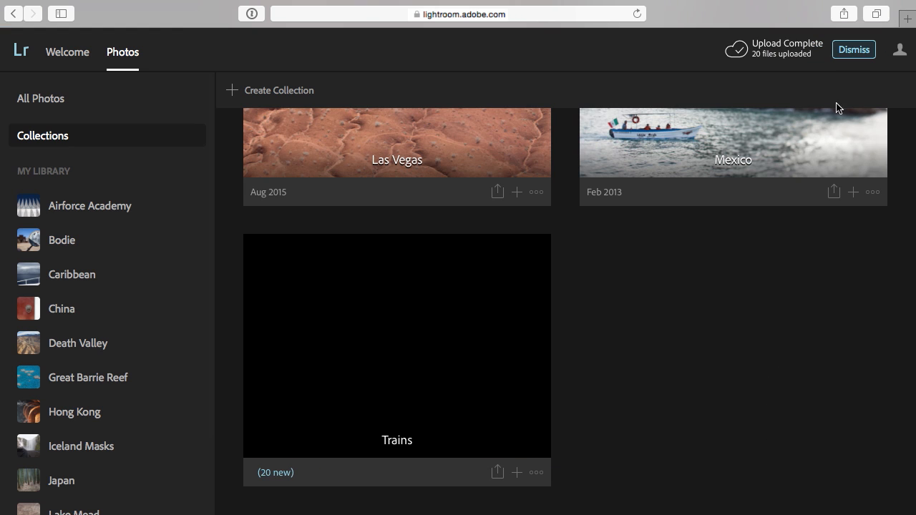
- Dismiss the upload notice and make the train-interior photo the Trains cover
click(854, 50)
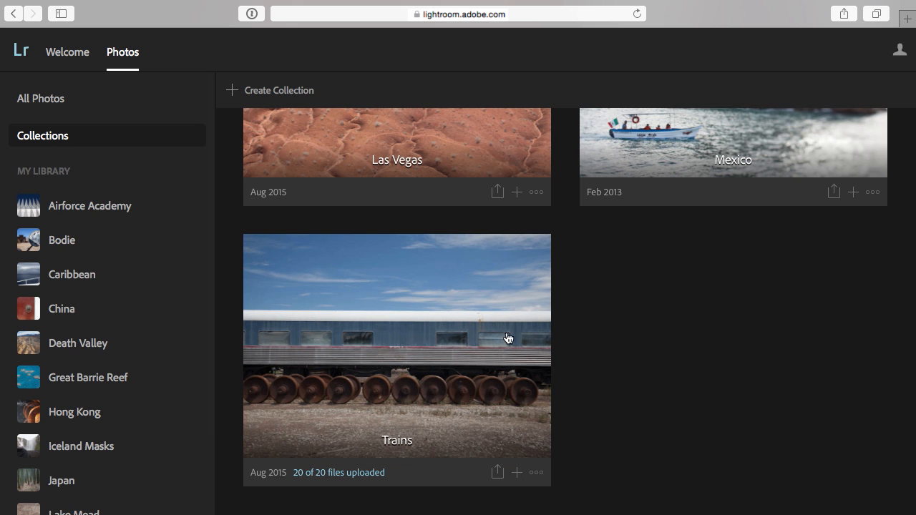
click(537, 475)
click(397, 345)
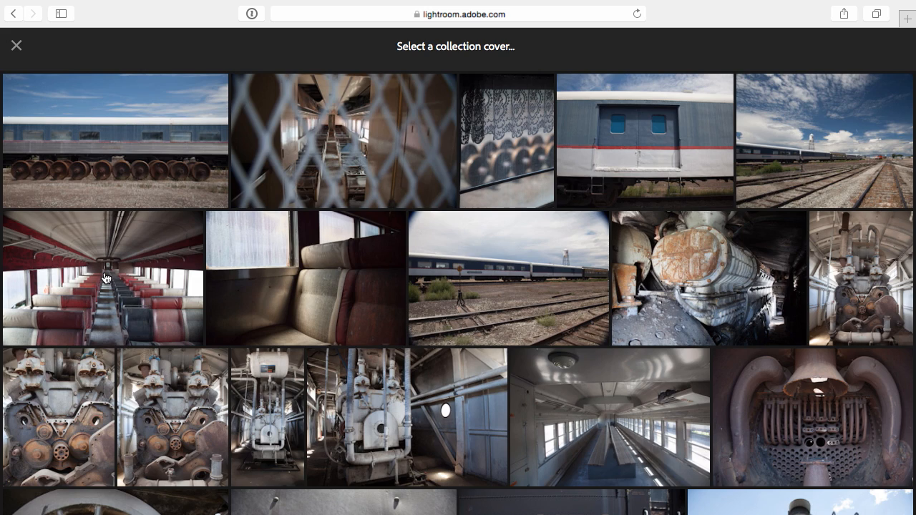
click(105, 277)
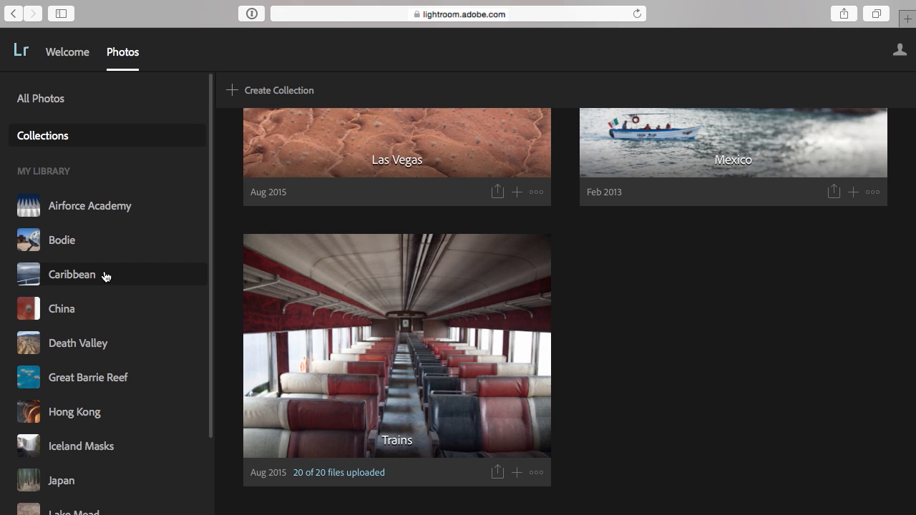
- Open the train-seat photo from Trains in the editor and show the preset looks
click(400, 356)
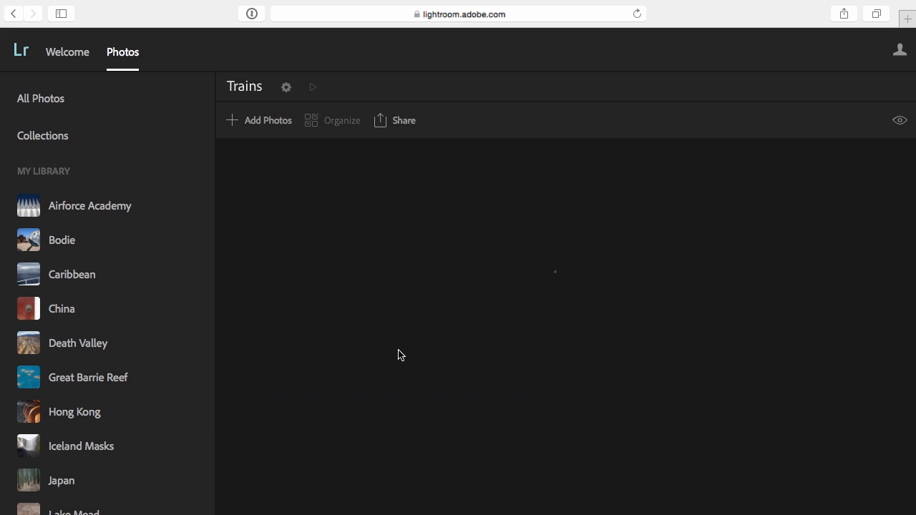
scroll(400, 356, down, 5)
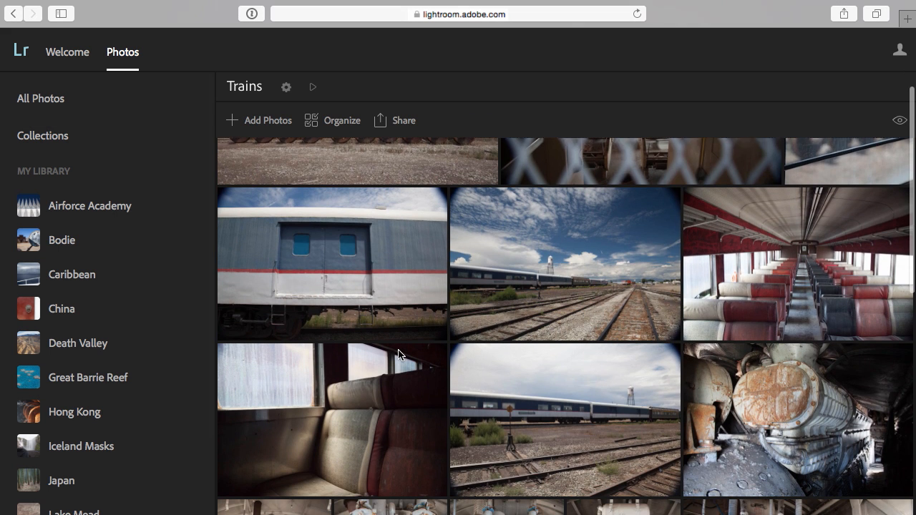
click(391, 382)
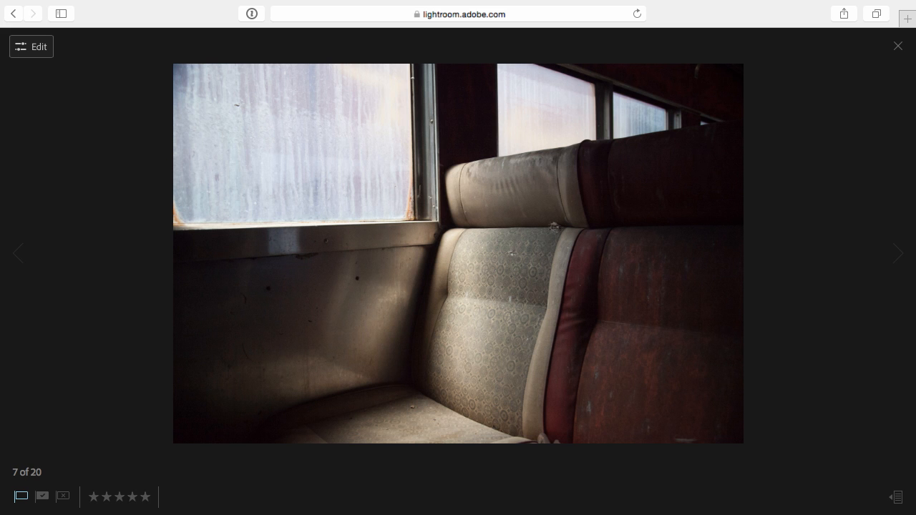
click(31, 47)
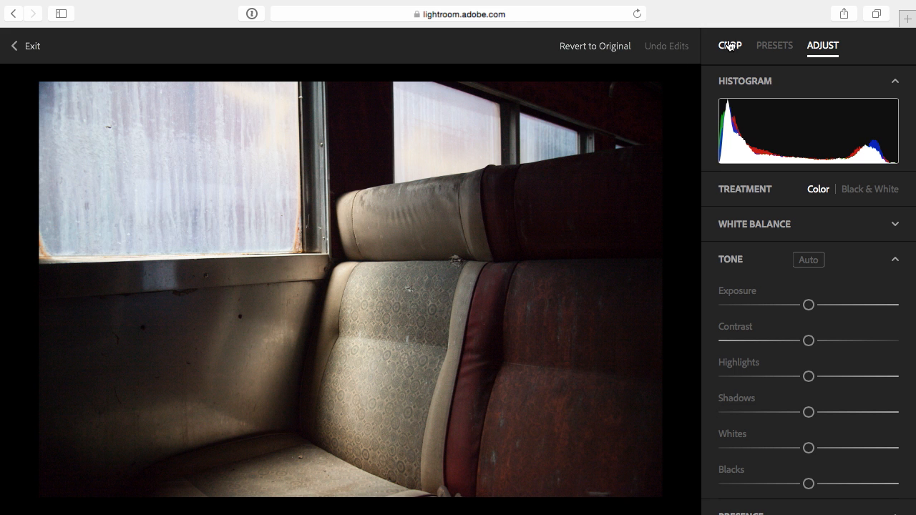
click(730, 47)
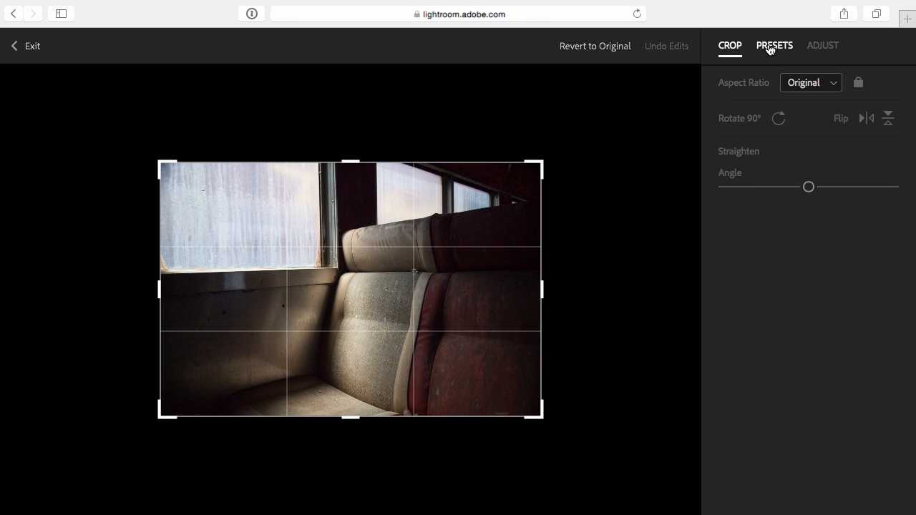
click(774, 47)
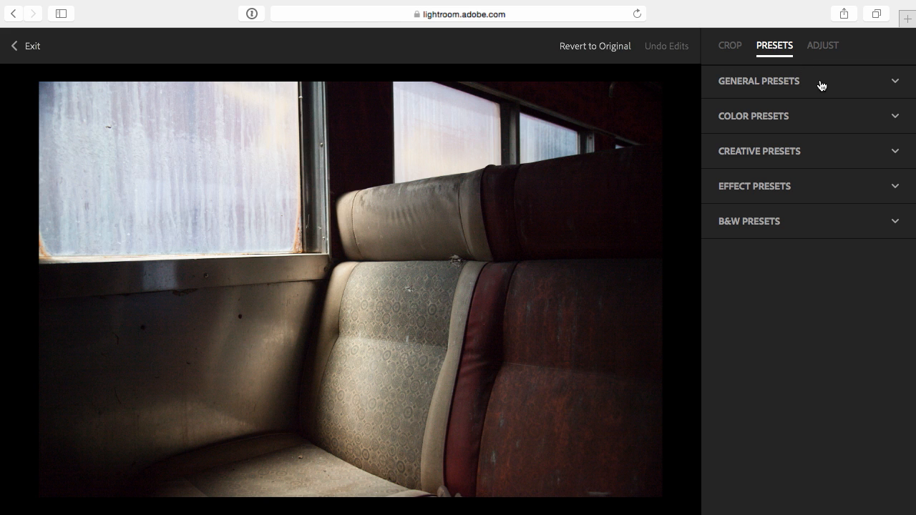
- Try the Natural Plus and Cold Fade presets on the photo, then undo the edits
click(893, 81)
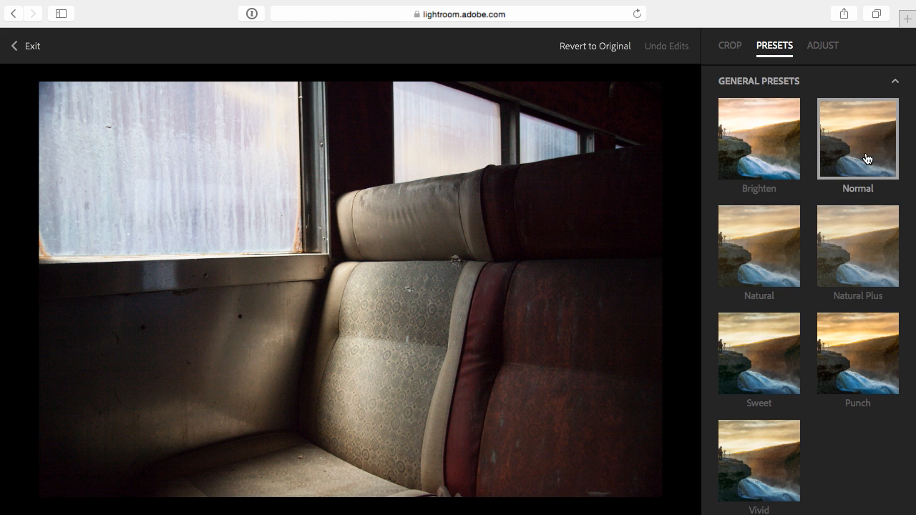
click(856, 244)
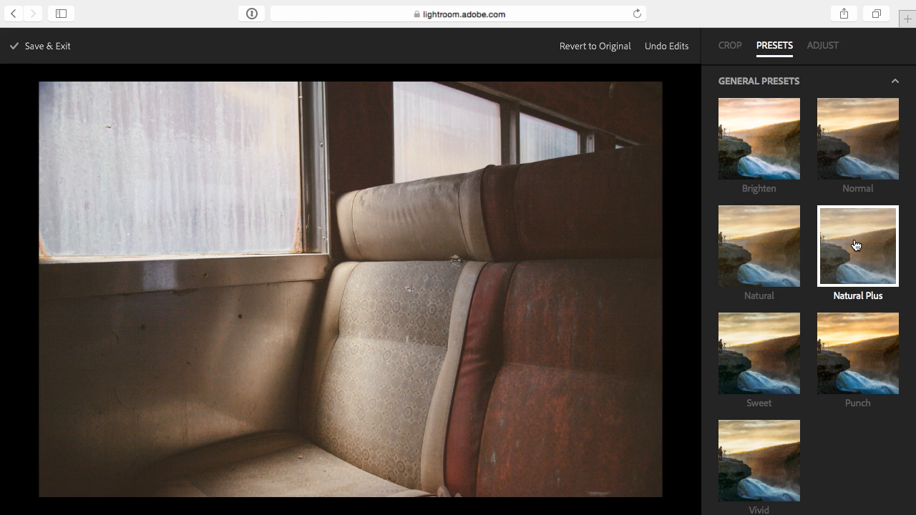
scroll(856, 245, down, 3)
scroll(856, 245, down, 2)
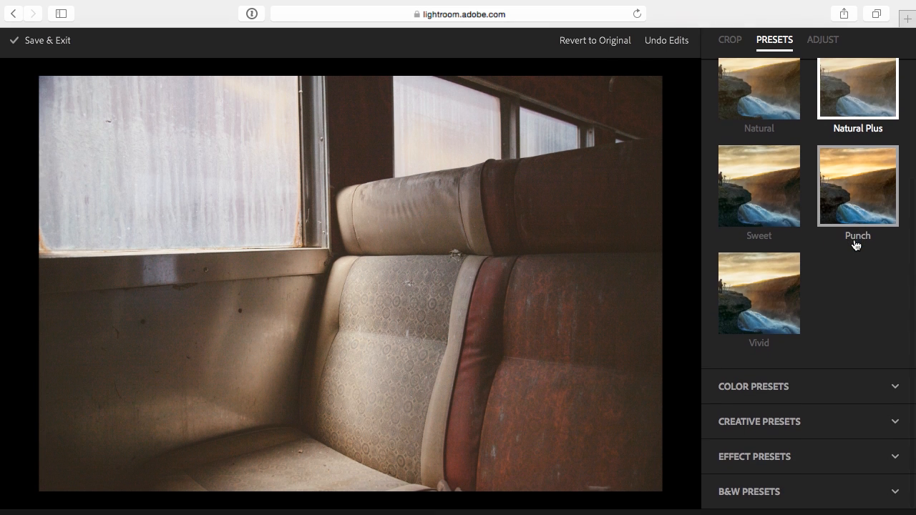
click(895, 386)
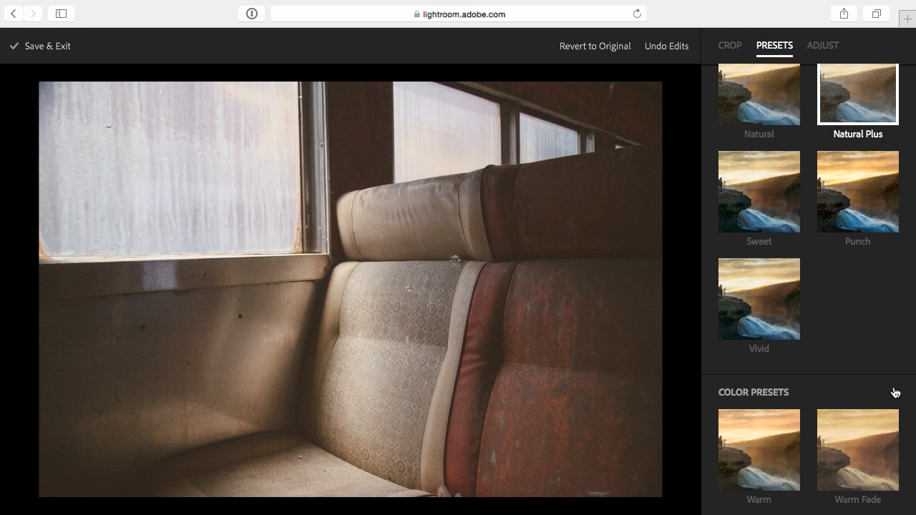
scroll(895, 392, down, 3)
scroll(895, 392, down, 2)
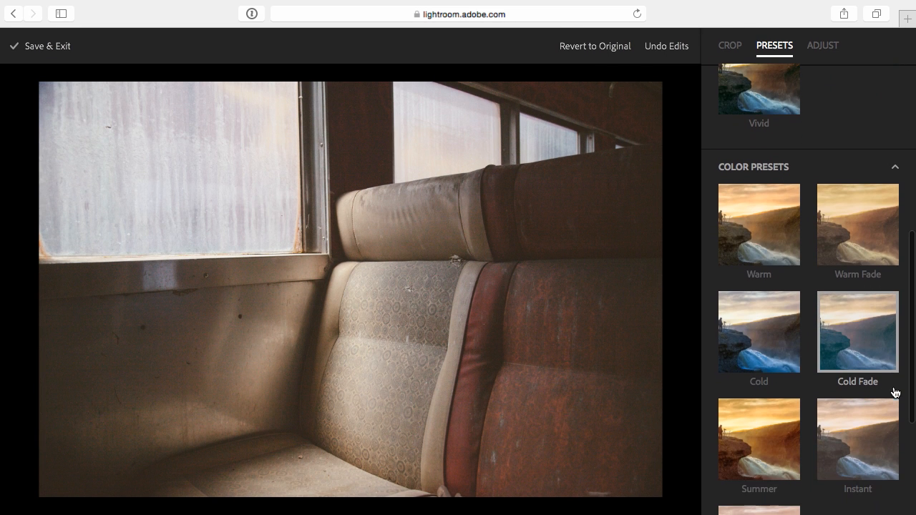
click(874, 354)
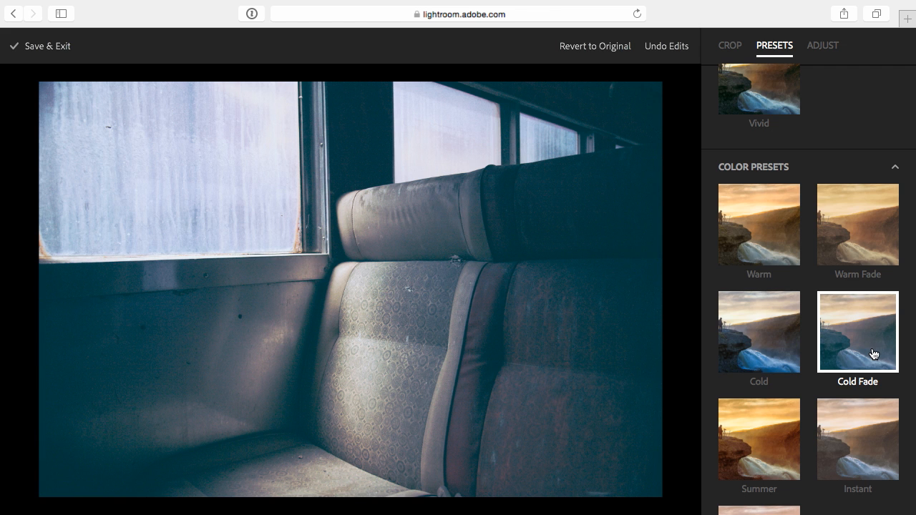
click(666, 45)
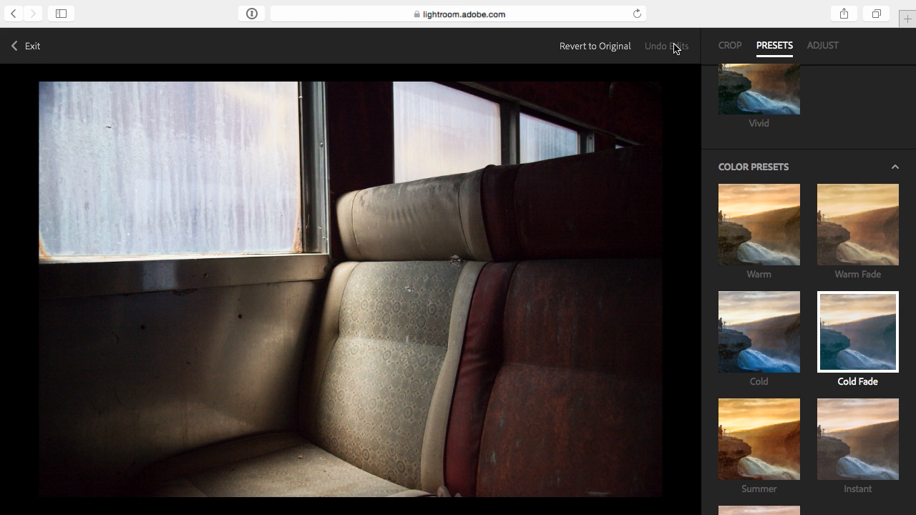
- Straighten the train-seat photo with a slight rotation in the crop tools
click(729, 45)
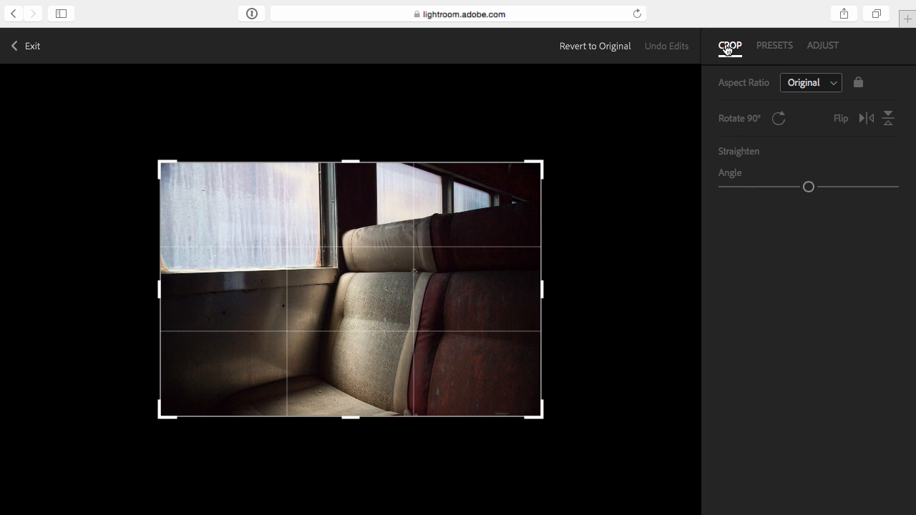
mouse_move(801, 188)
drag(808, 188, 806, 189)
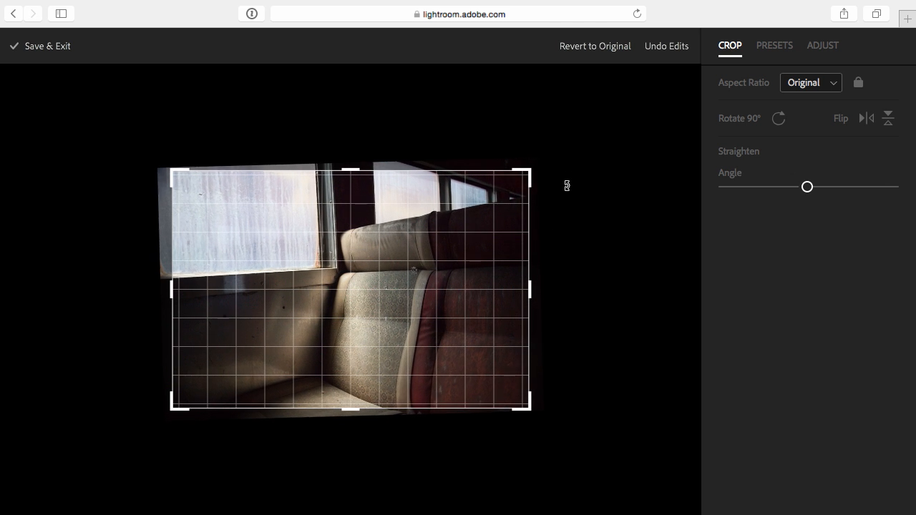
drag(567, 186, 562, 201)
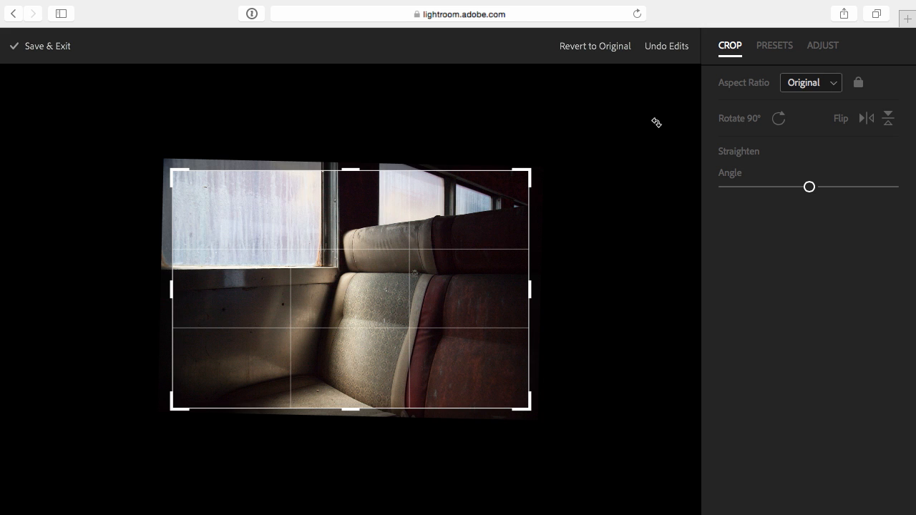
- Set a custom white balance by sampling the grey window frame with the eyedropper
click(820, 52)
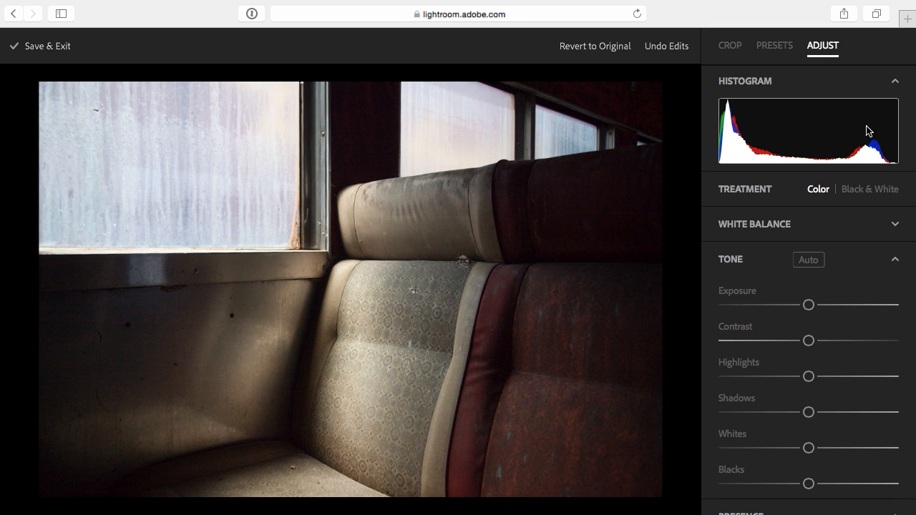
click(894, 225)
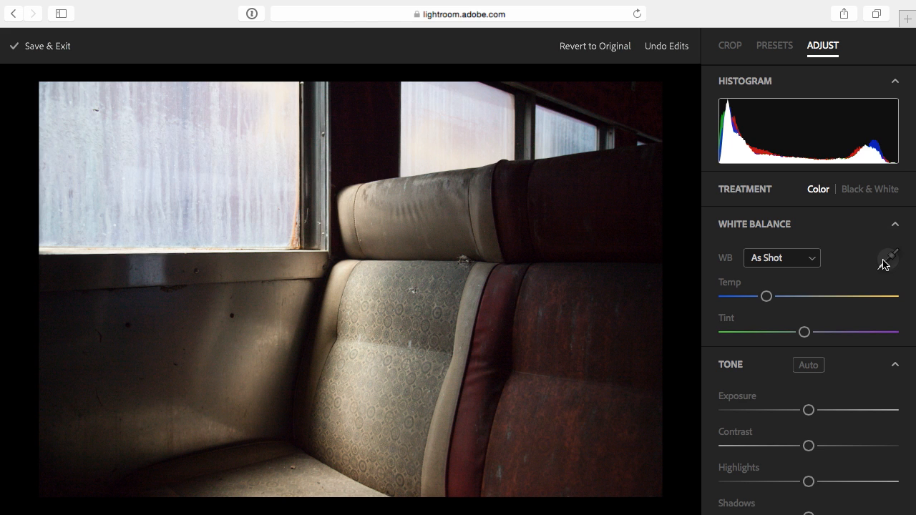
click(887, 259)
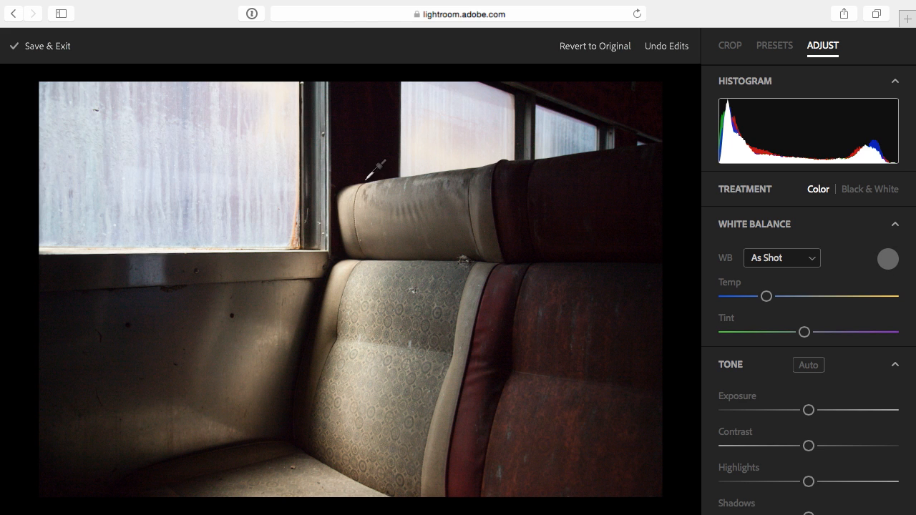
click(322, 163)
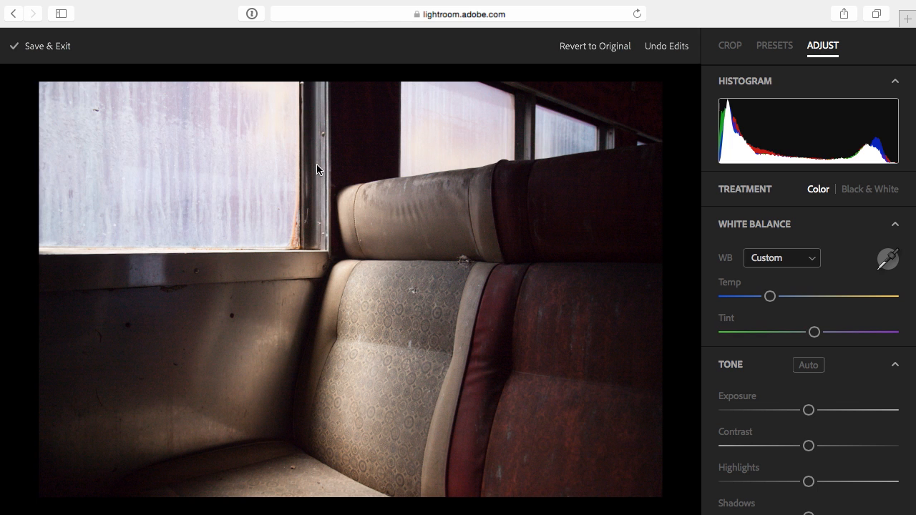
click(894, 224)
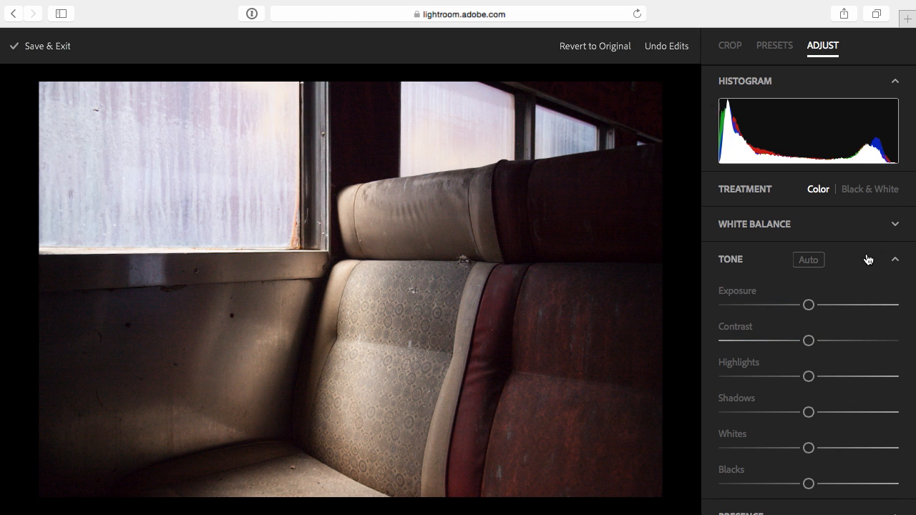
- Set exposure +0.17, highlights -84, shadows +38, add clarity and lower saturation
mouse_move(809, 304)
drag(808, 306, 815, 307)
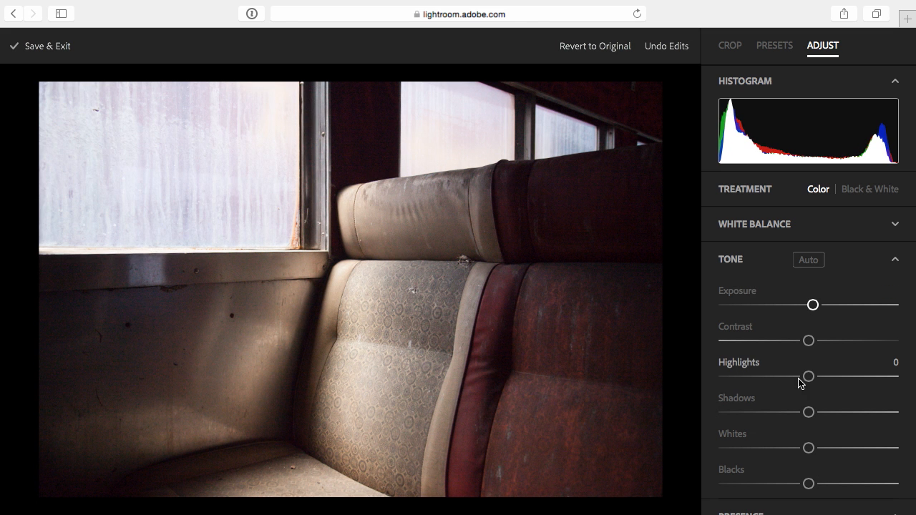
drag(808, 377, 739, 377)
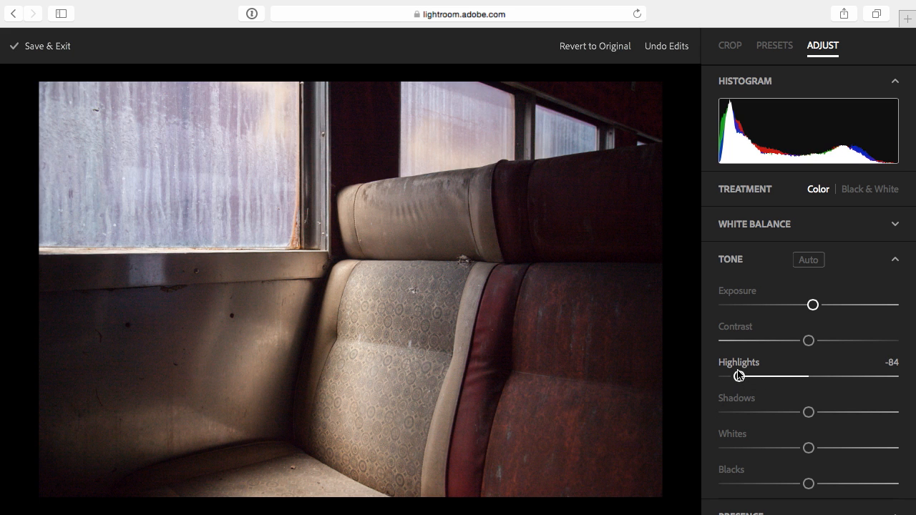
drag(808, 412, 839, 413)
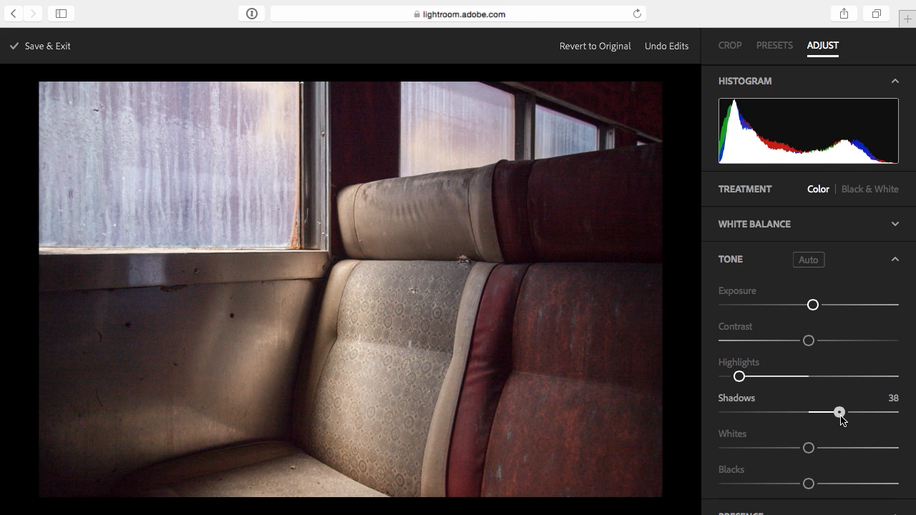
scroll(842, 417, down, 3)
scroll(842, 421, down, 2)
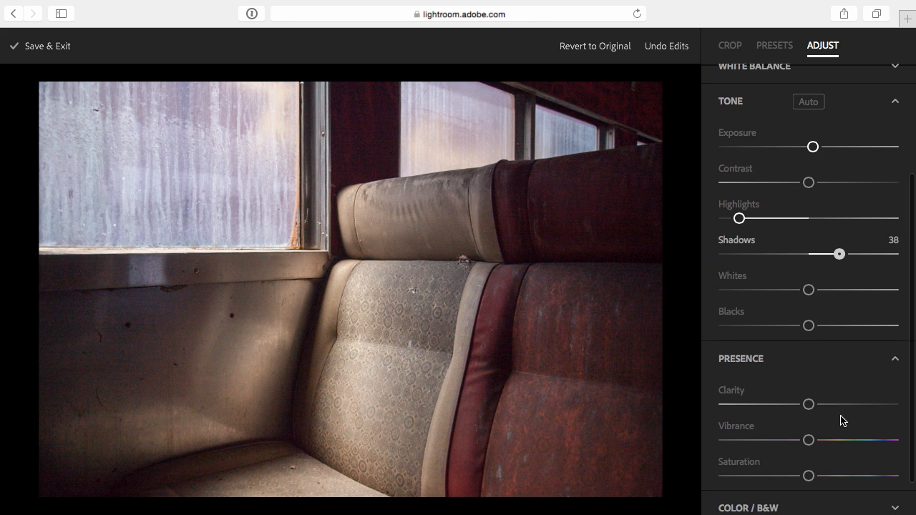
drag(808, 405, 832, 407)
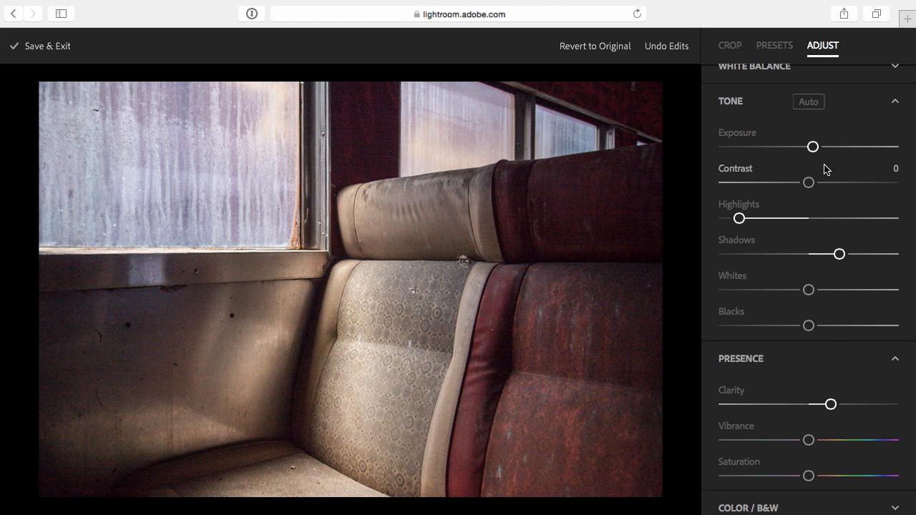
drag(814, 151, 812, 150)
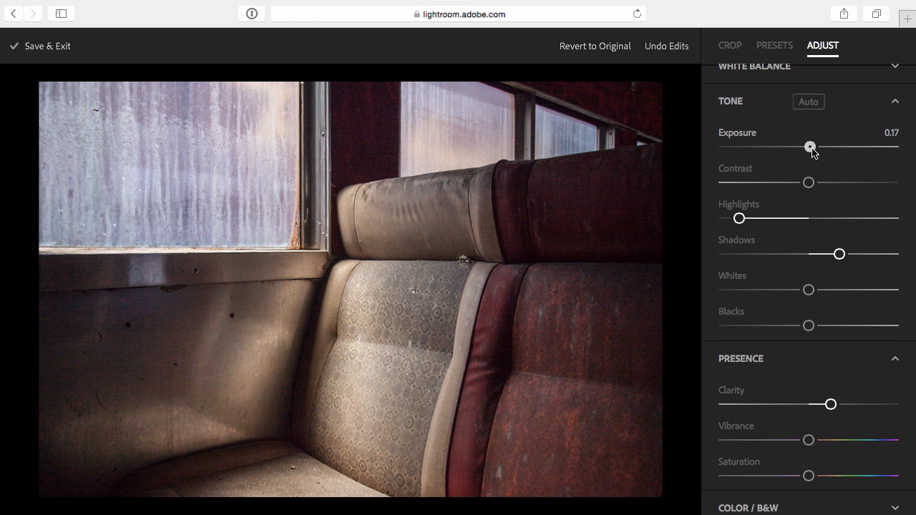
scroll(838, 318, down, 2)
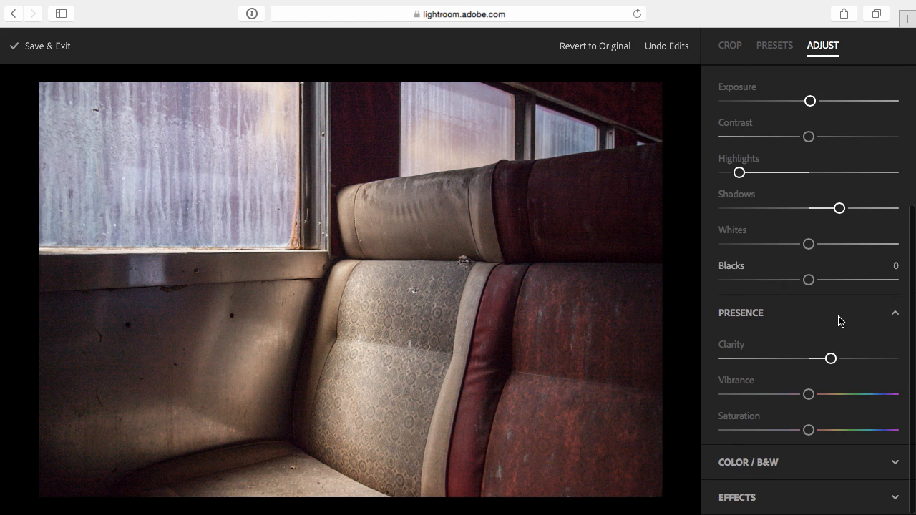
drag(807, 430, 768, 432)
- Expand Color/B&W and Effects and set Dehaze to a slight negative of about -6
click(894, 465)
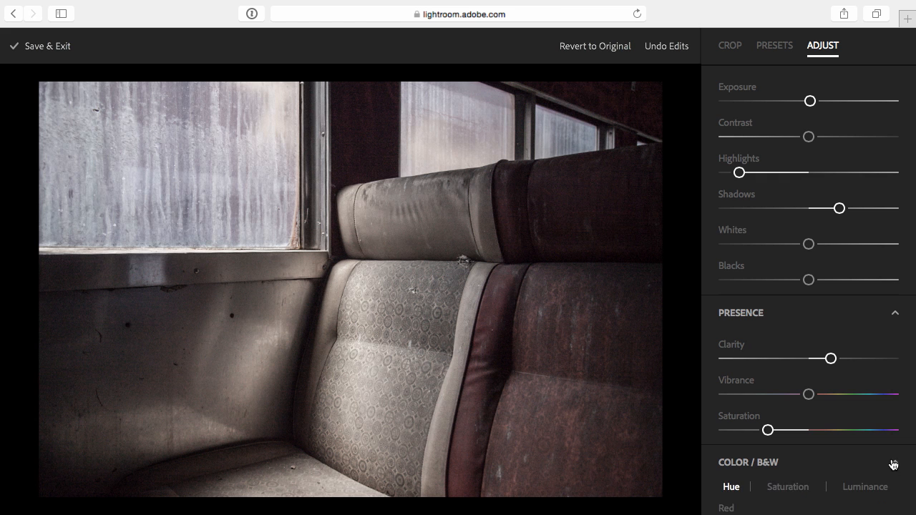
scroll(894, 465, down, 5)
scroll(893, 465, down, 3)
scroll(893, 464, down, 1)
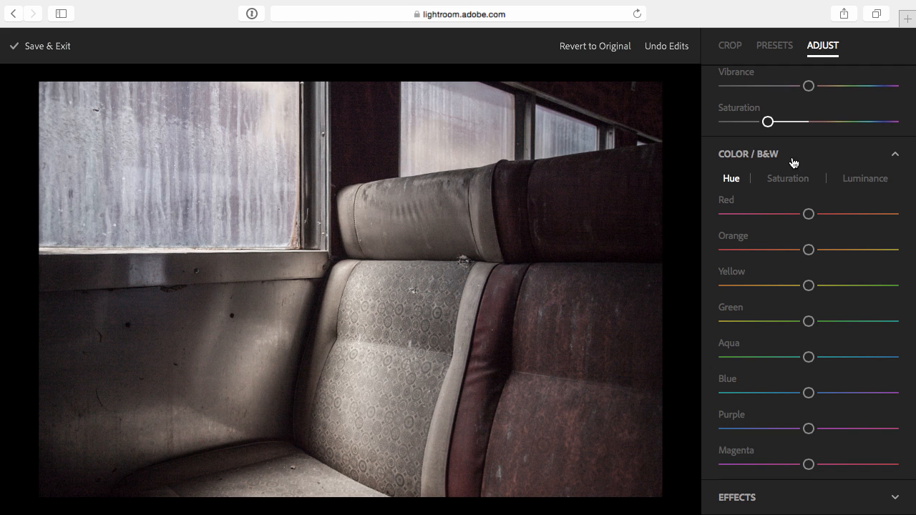
click(895, 500)
scroll(895, 501, down, 3)
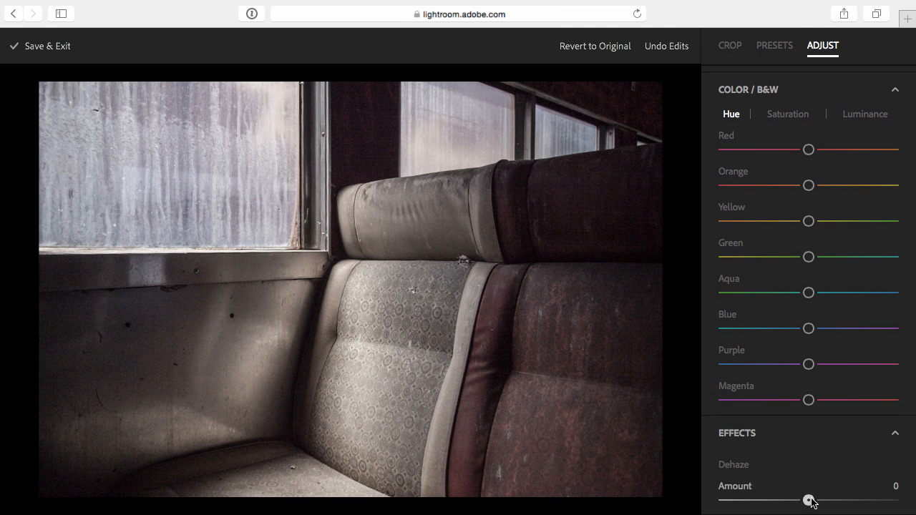
drag(807, 500, 847, 500)
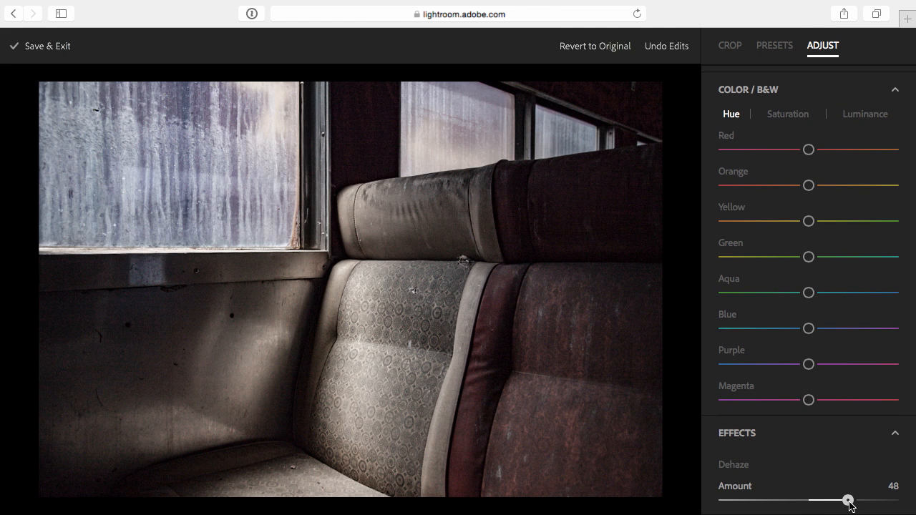
drag(849, 501, 804, 502)
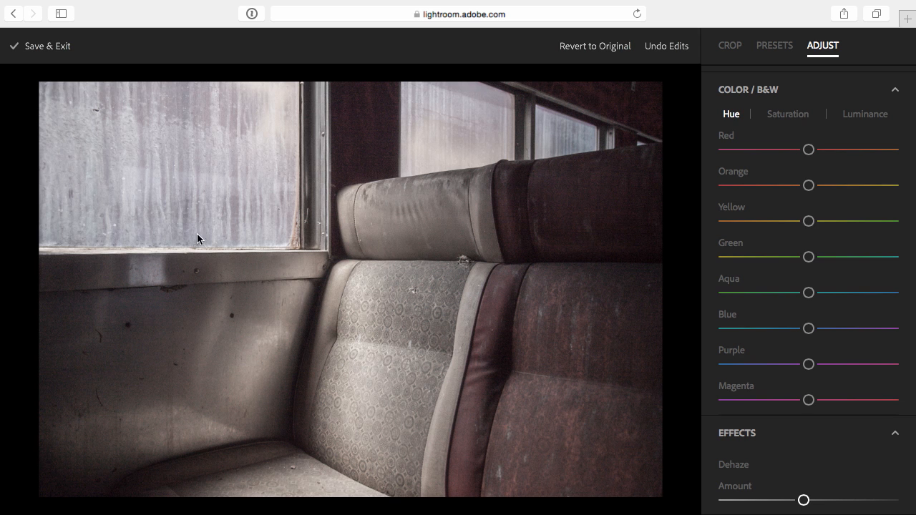
- Save the train-seat edits and return from the photo view to the Trains grid
click(45, 47)
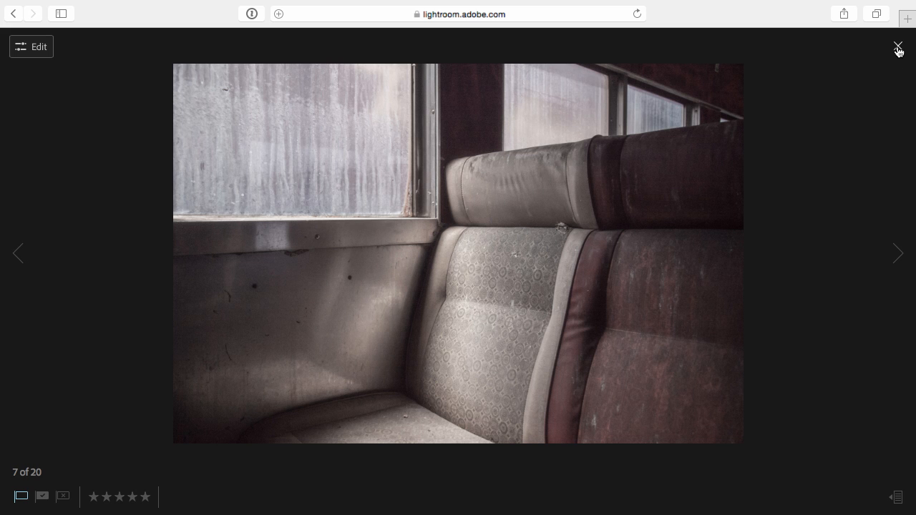
click(899, 48)
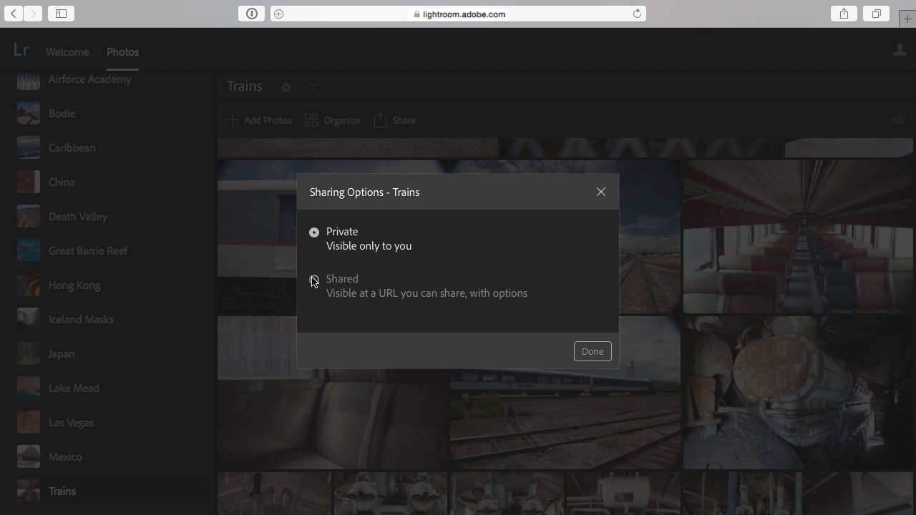
- Make Trains publicly shared, review the Embed and Link views, and reveal the extra sharing options
click(314, 280)
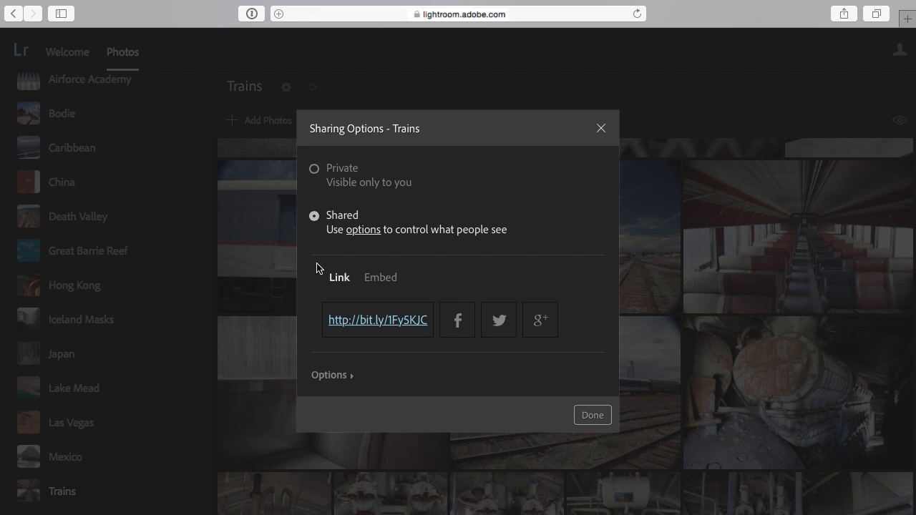
click(380, 277)
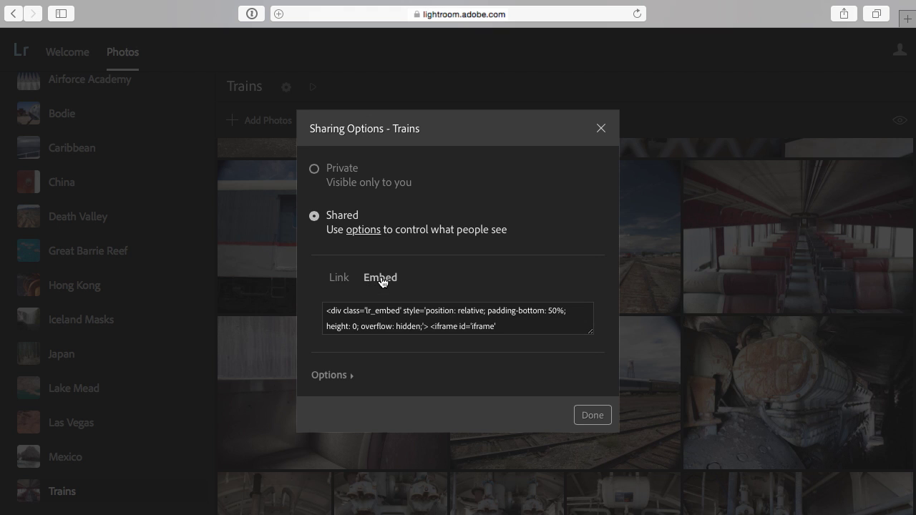
click(339, 278)
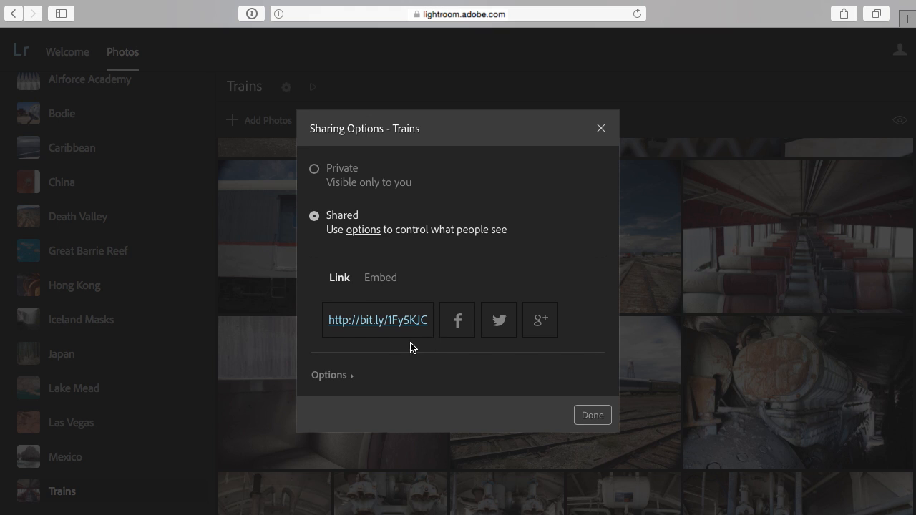
click(331, 375)
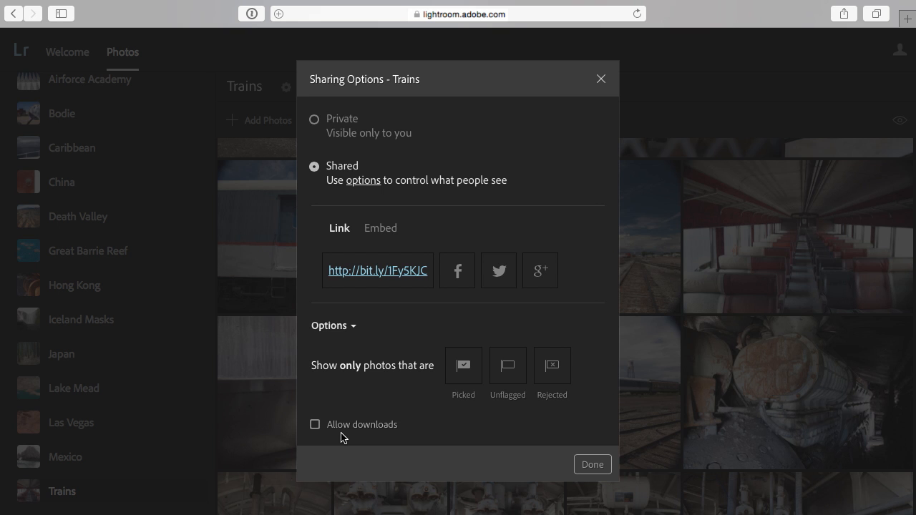
click(592, 464)
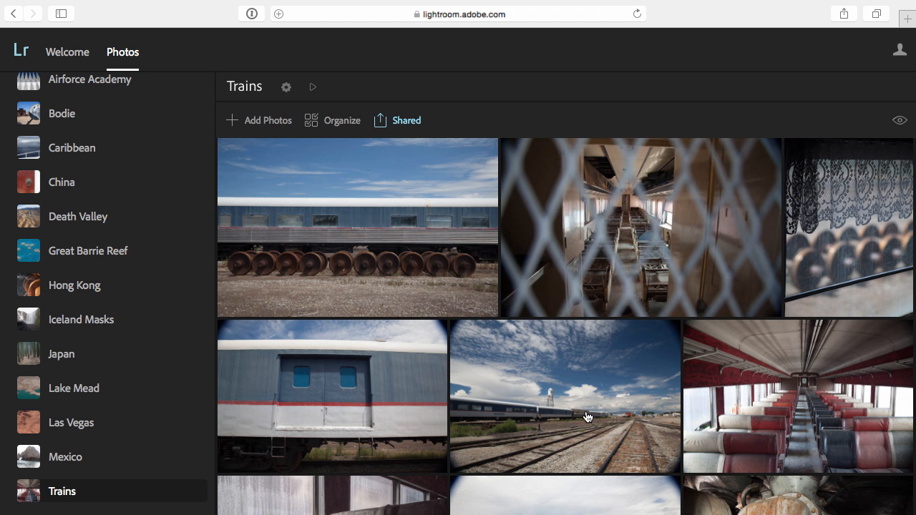